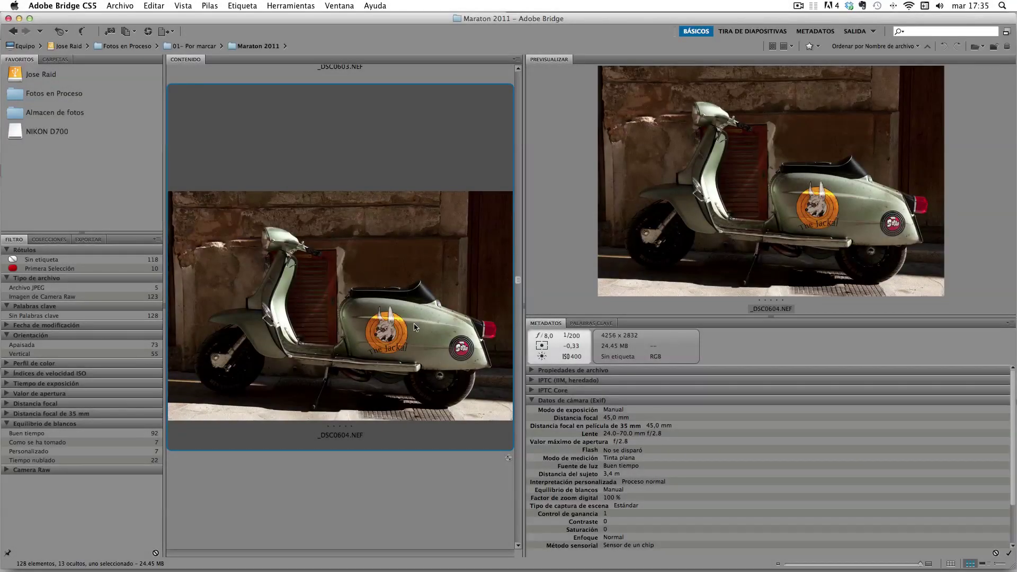
- Open the scooter raw photo _DSC0604.NEF from Bridge in Camera Raw
{"action": "double_click", "coordinate": [350, 281]}
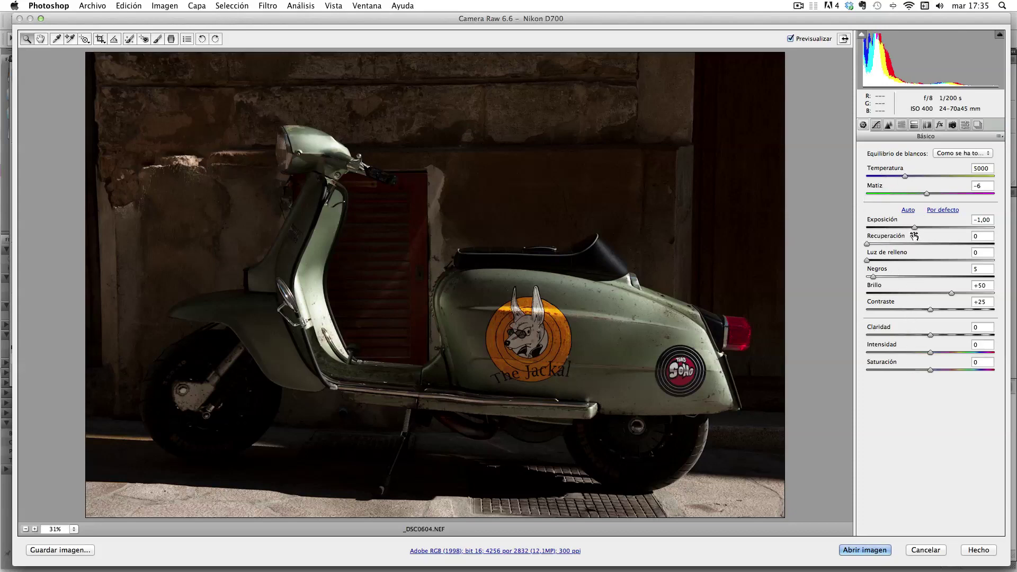
- Set exposure to −1 and prepare a JPEG save to 'Fotos para HDR' named Moto, numbered 01
{"action": "double_click", "coordinate": [914, 228]}
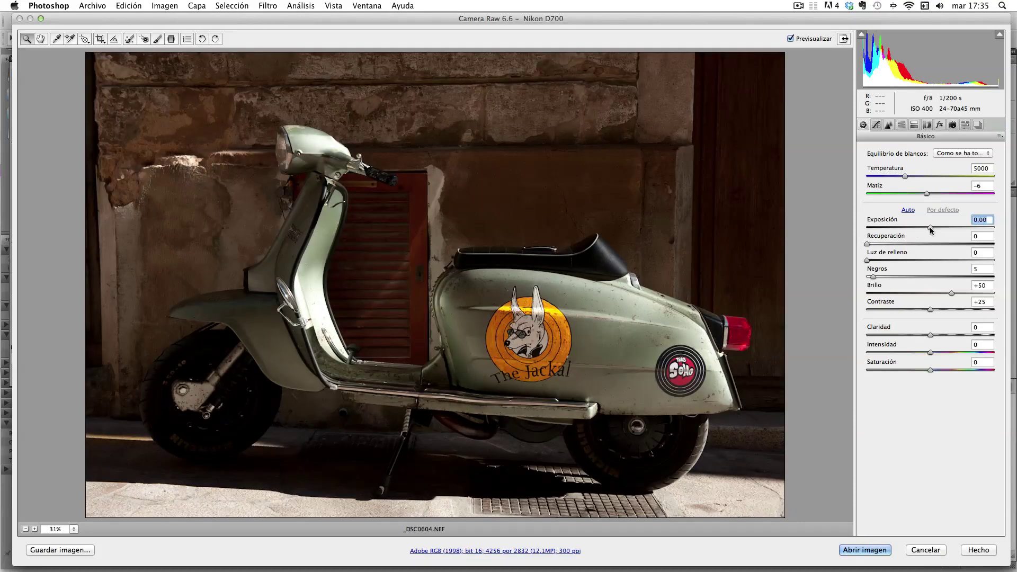
{"action": "left_click_drag", "start_coordinate": [931, 229], "coordinate": [914, 229]}
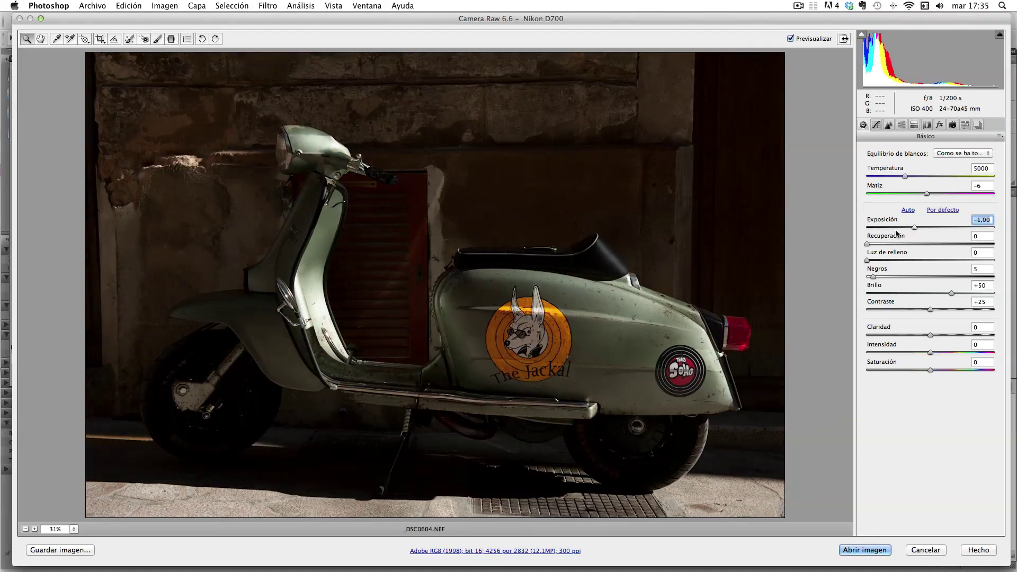
{"action": "left_click", "coordinate": [55, 551]}
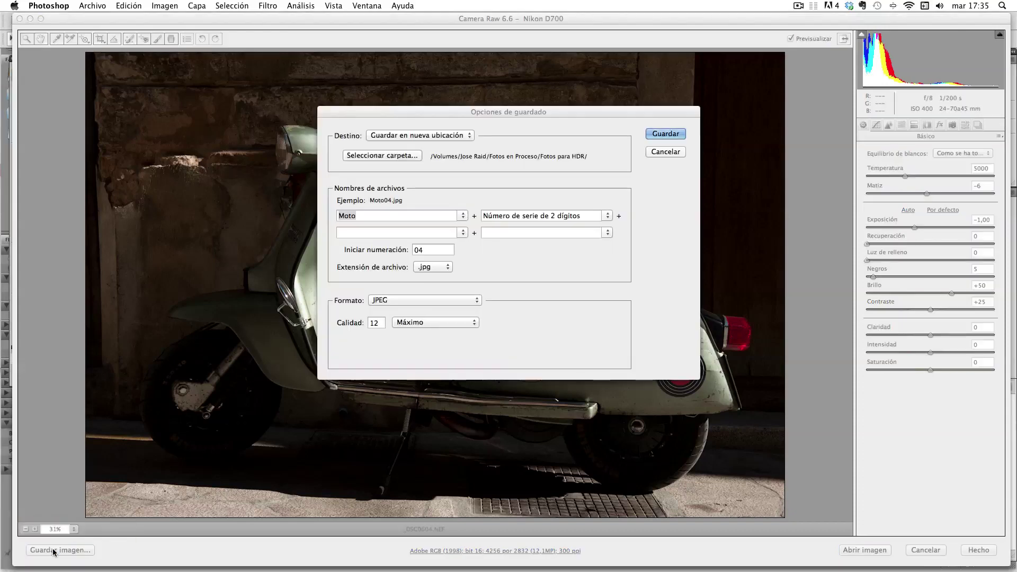
{"action": "left_click", "coordinate": [405, 136]}
{"action": "left_click", "coordinate": [439, 138]}
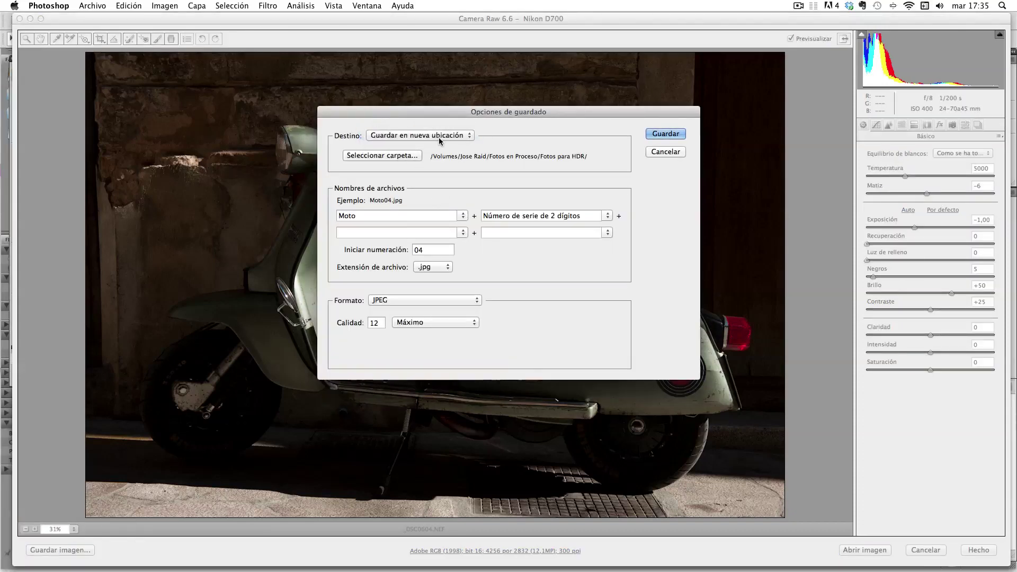
{"action": "left_click", "coordinate": [392, 156]}
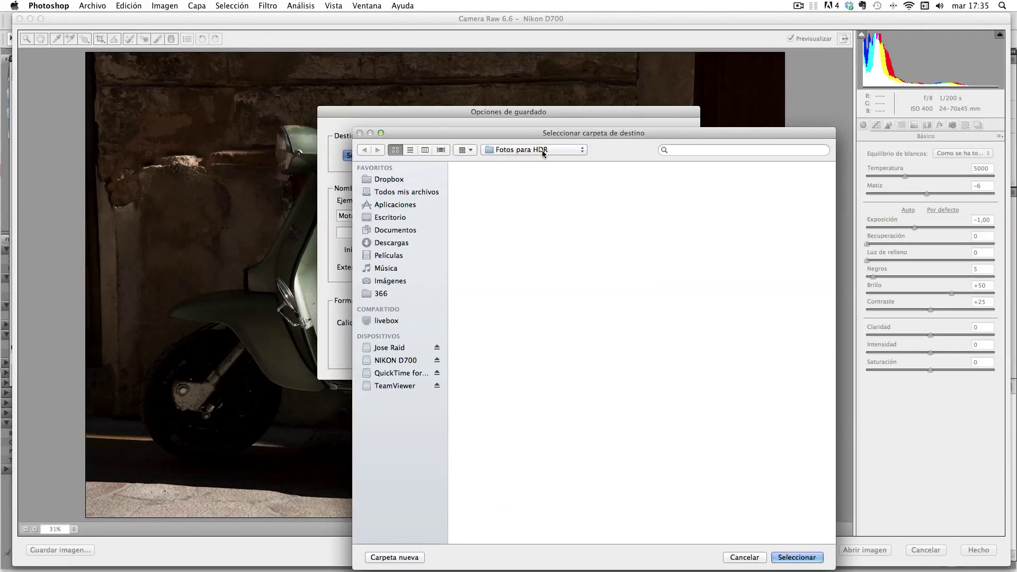
{"action": "left_click", "coordinate": [801, 557]}
{"action": "left_click_drag", "start_coordinate": [402, 215], "coordinate": [332, 216]}
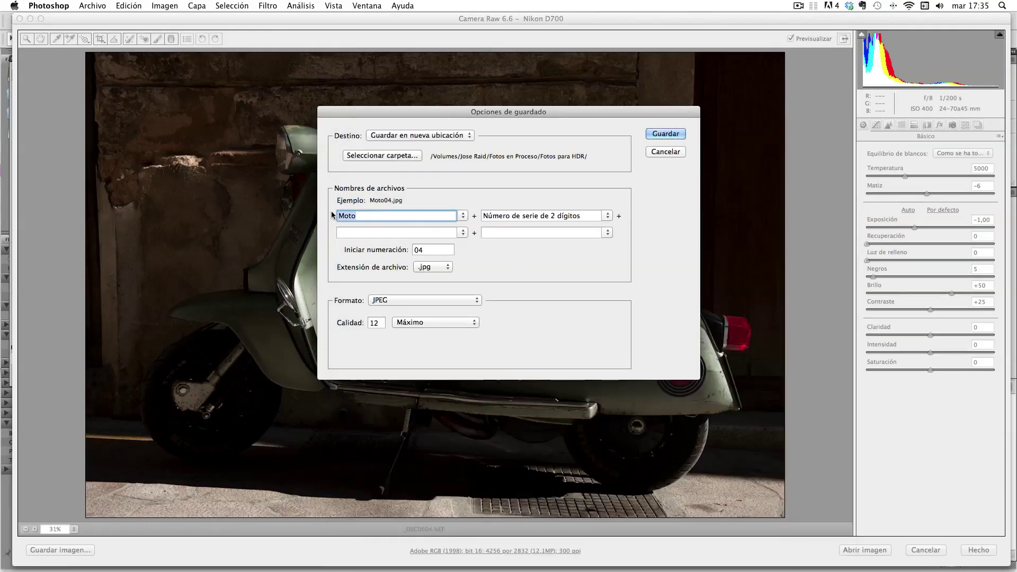
{"action": "left_click", "coordinate": [439, 250]}
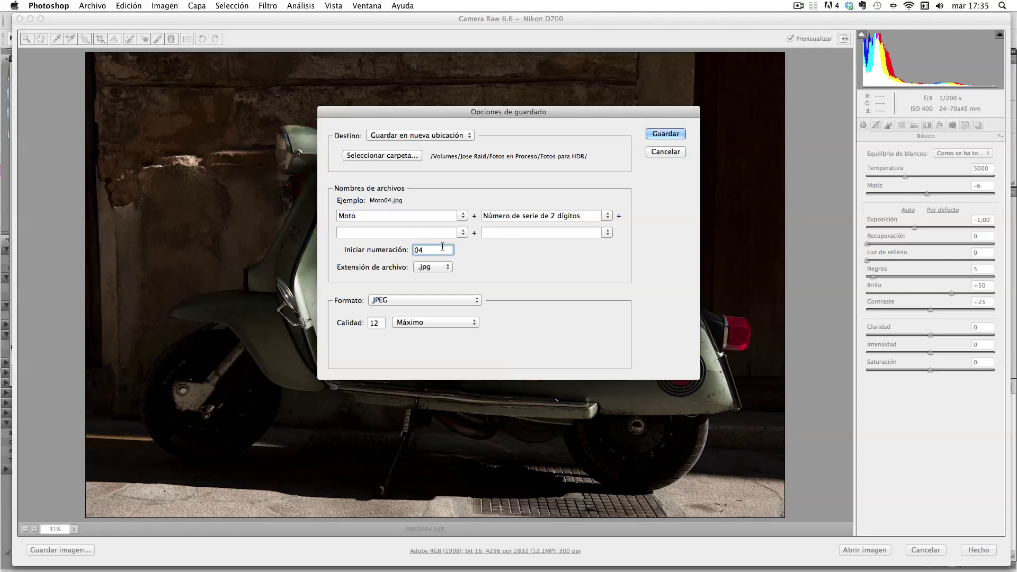
{"action": "type", "text": "01"}
- Save the darker copy, then reset exposure to 0 and save it as Moto02
{"action": "left_click", "coordinate": [662, 137]}
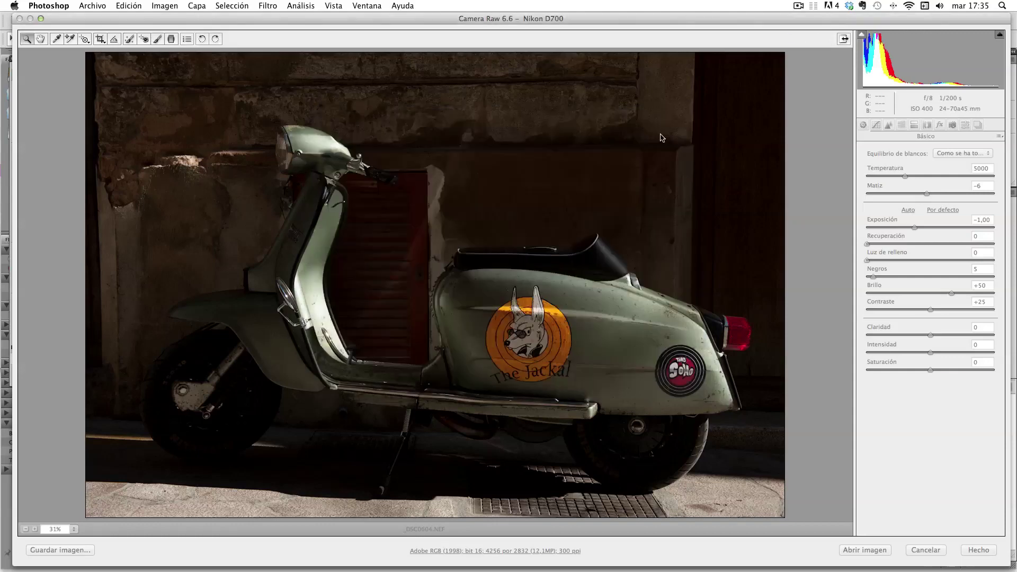
{"action": "left_click_drag", "start_coordinate": [914, 228], "coordinate": [931, 228]}
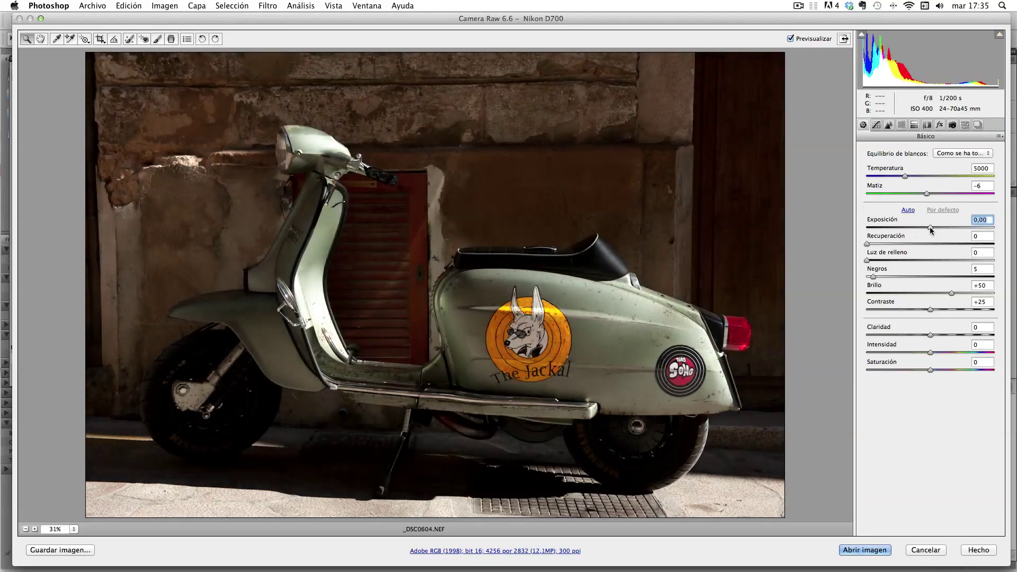
{"action": "left_click", "coordinate": [82, 550]}
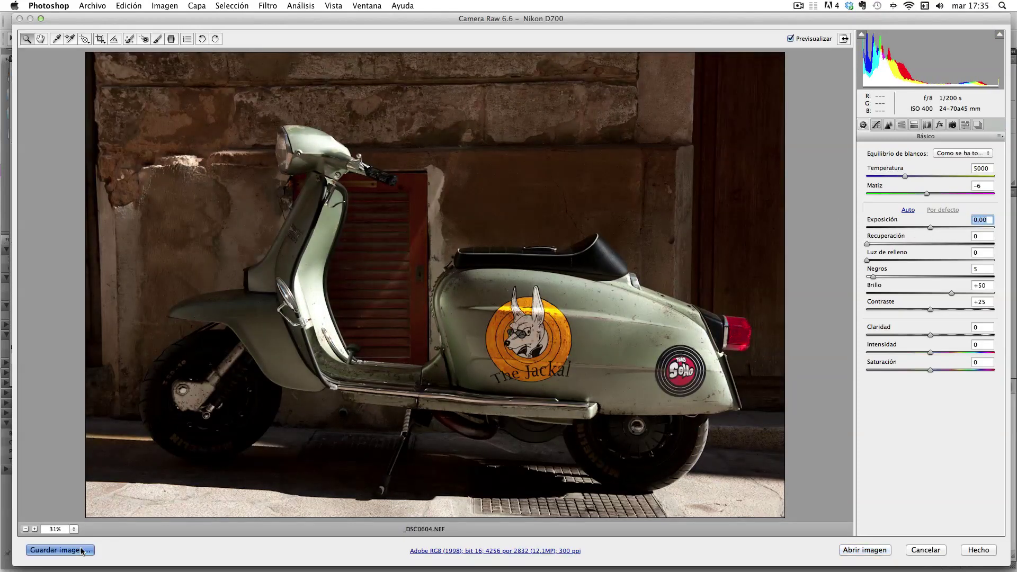
{"action": "double_click", "coordinate": [419, 249]}
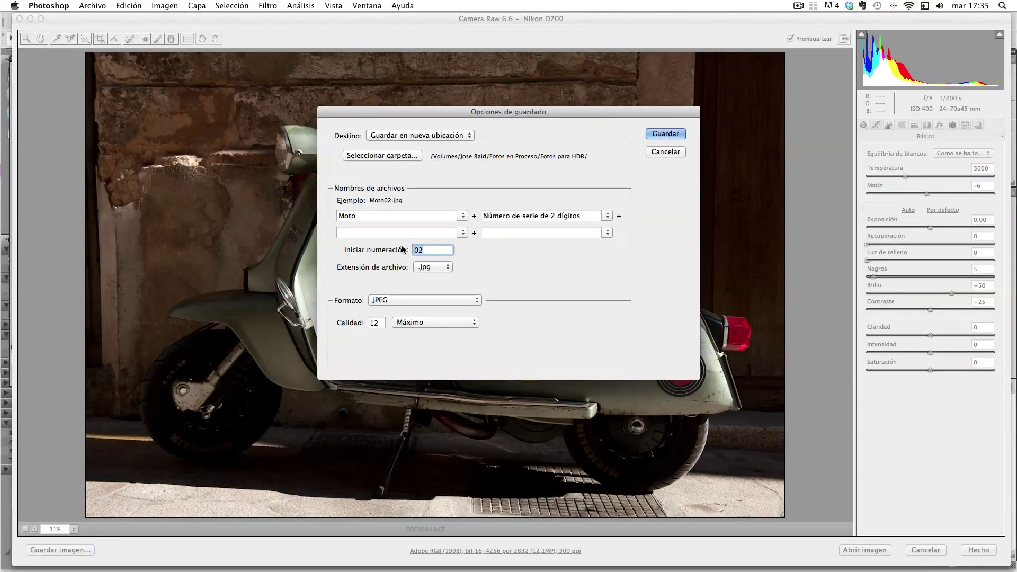
{"action": "left_click", "coordinate": [663, 135]}
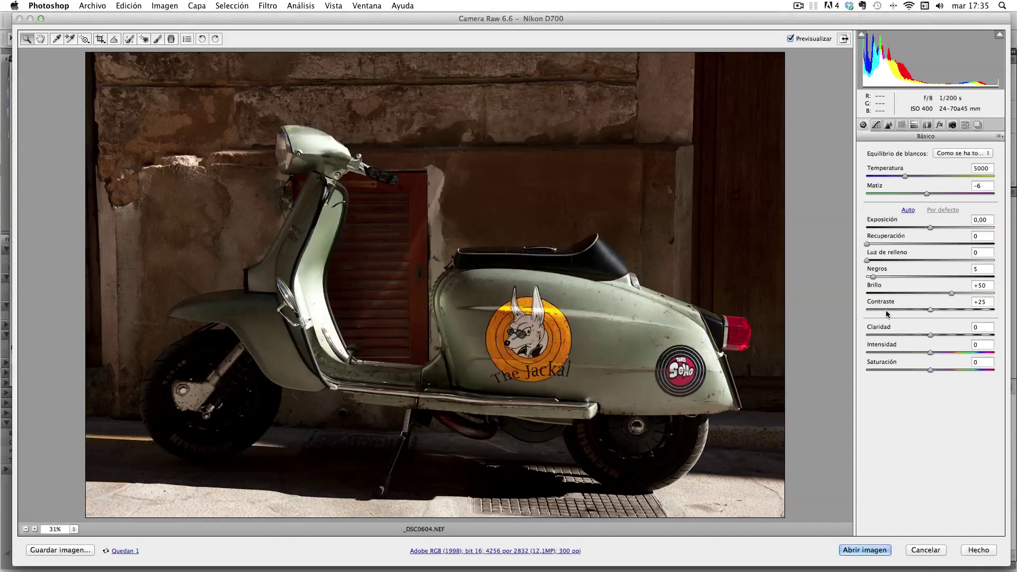
- Raise exposure to +1 and save the brighter JPEG copy as Moto03
{"action": "left_click_drag", "start_coordinate": [931, 228], "coordinate": [948, 229]}
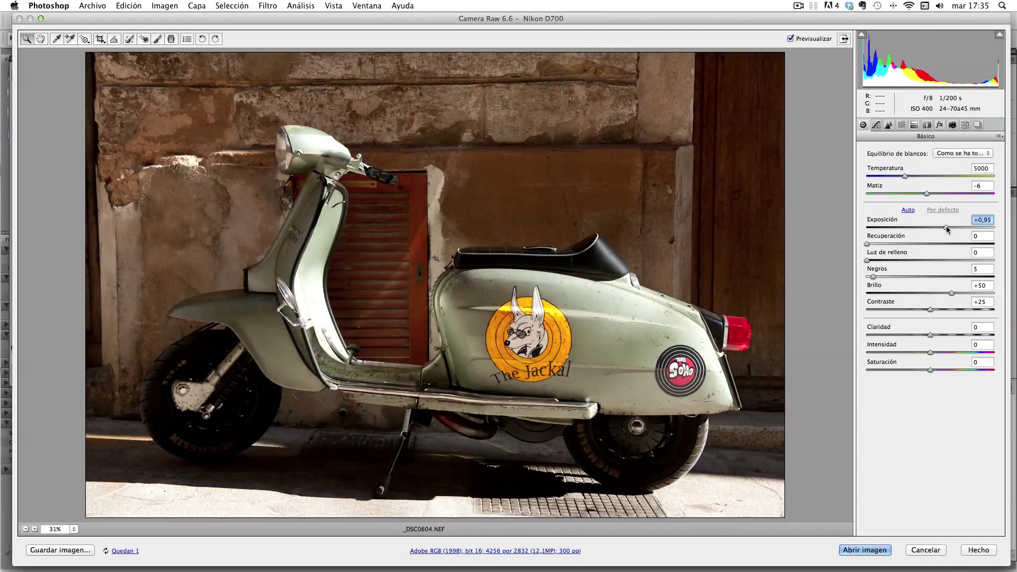
{"action": "left_click", "coordinate": [83, 551]}
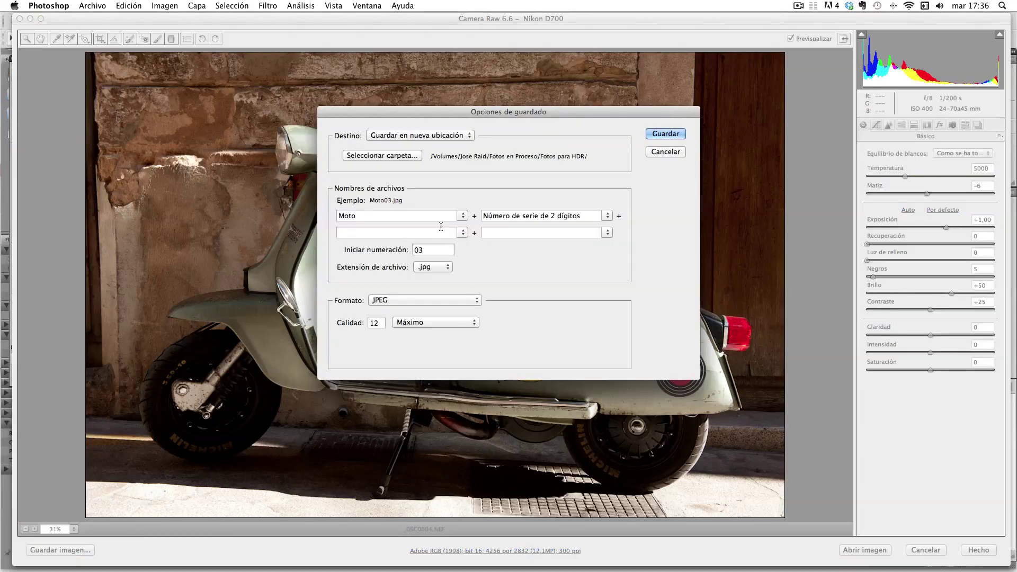
{"action": "left_click", "coordinate": [657, 136]}
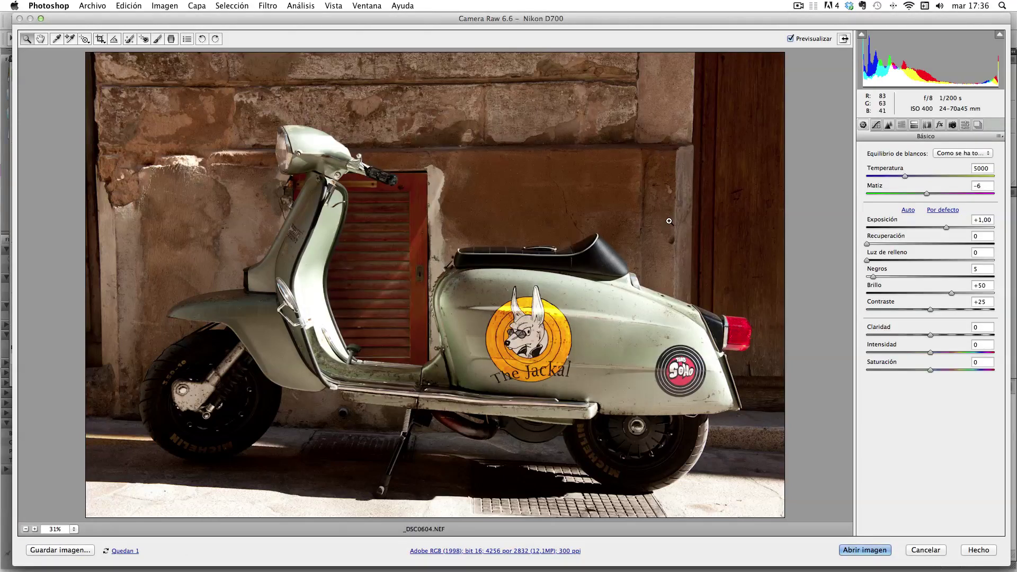
- Close Camera Raw and bring up Photoshop's Archivo > Automatizar commands
{"action": "left_click", "coordinate": [979, 551]}
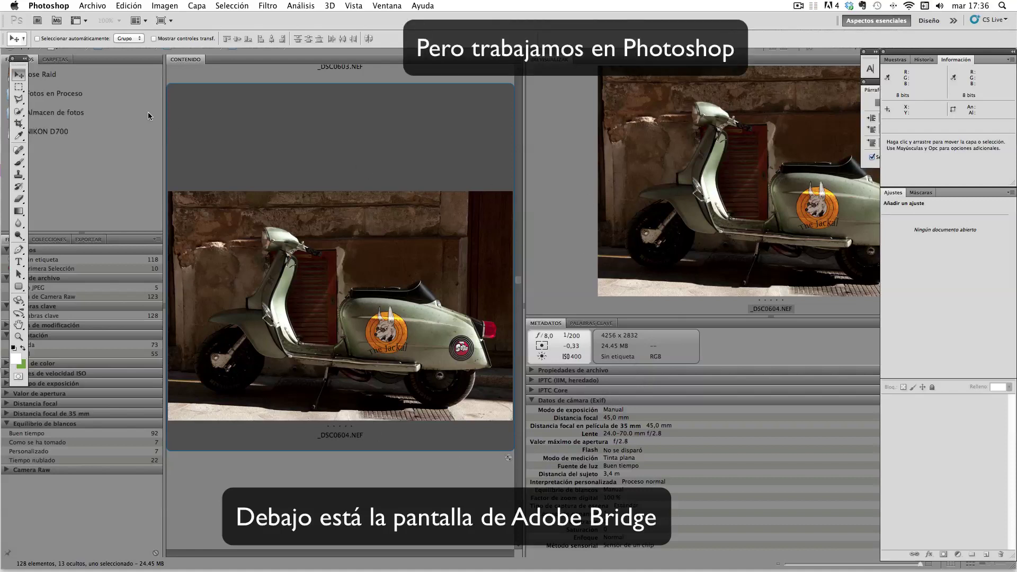
{"action": "left_click", "coordinate": [53, 5]}
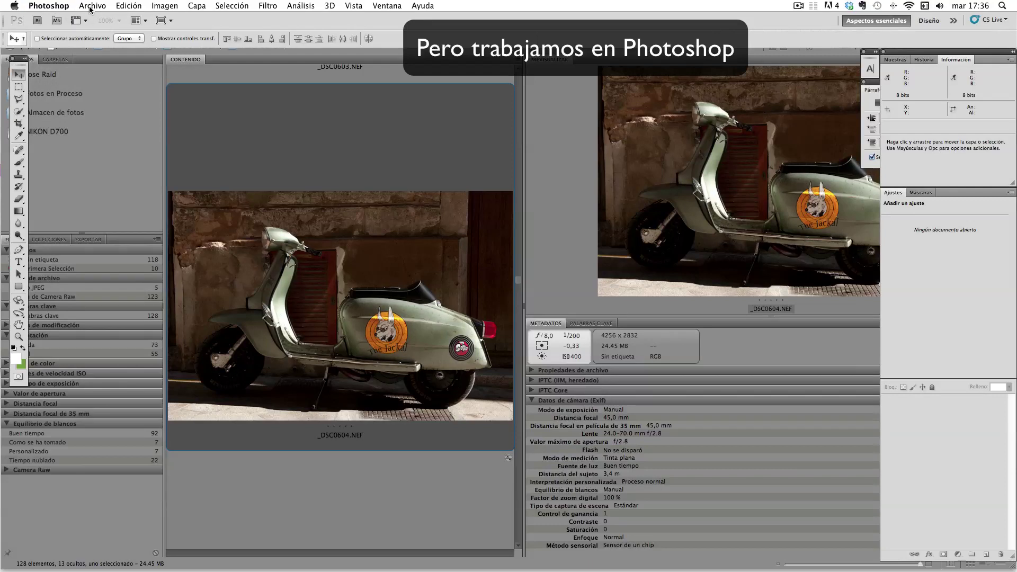
{"action": "left_click", "coordinate": [91, 6]}
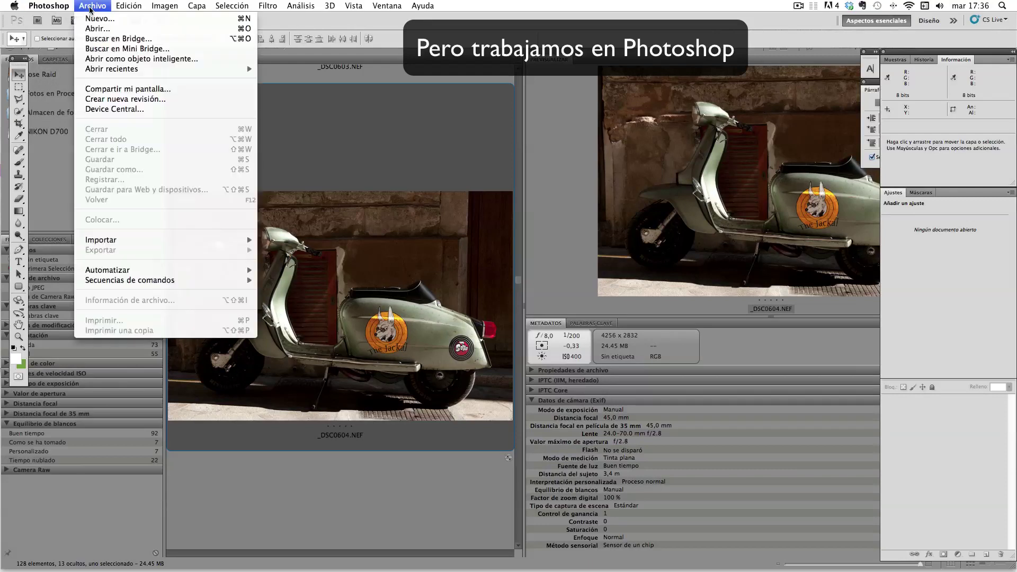
{"action": "mouse_move", "coordinate": [127, 270]}
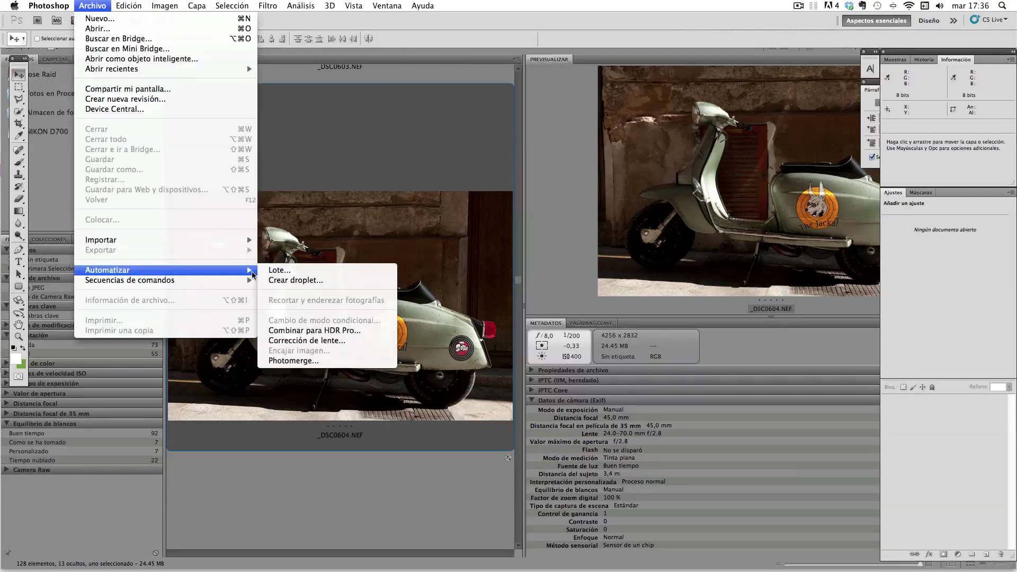
- Load Moto01, Moto02 and Moto03.jpg into Combinar para HDR Pro and start the merge
{"action": "left_click", "coordinate": [297, 331]}
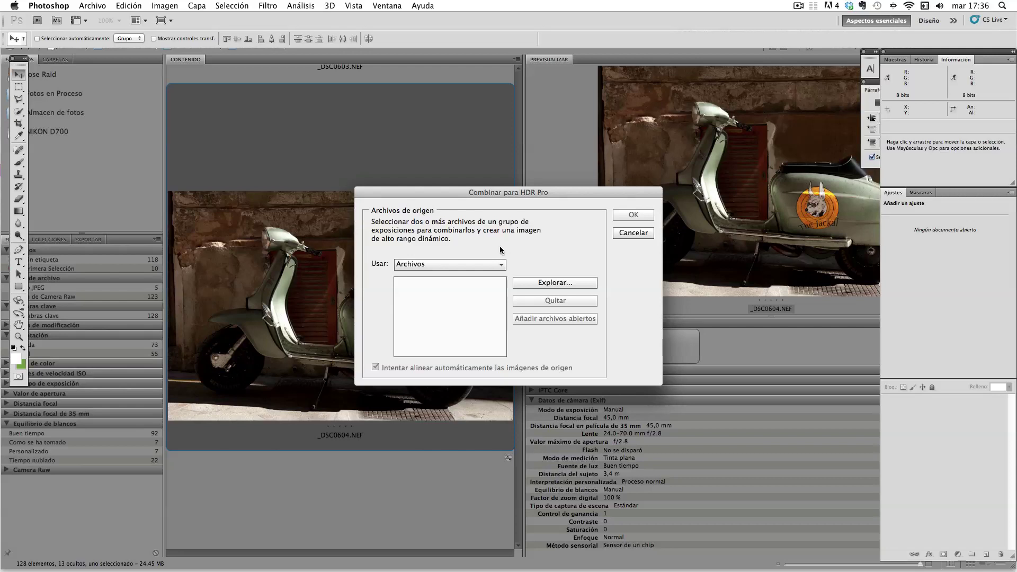
{"action": "left_click", "coordinate": [542, 283]}
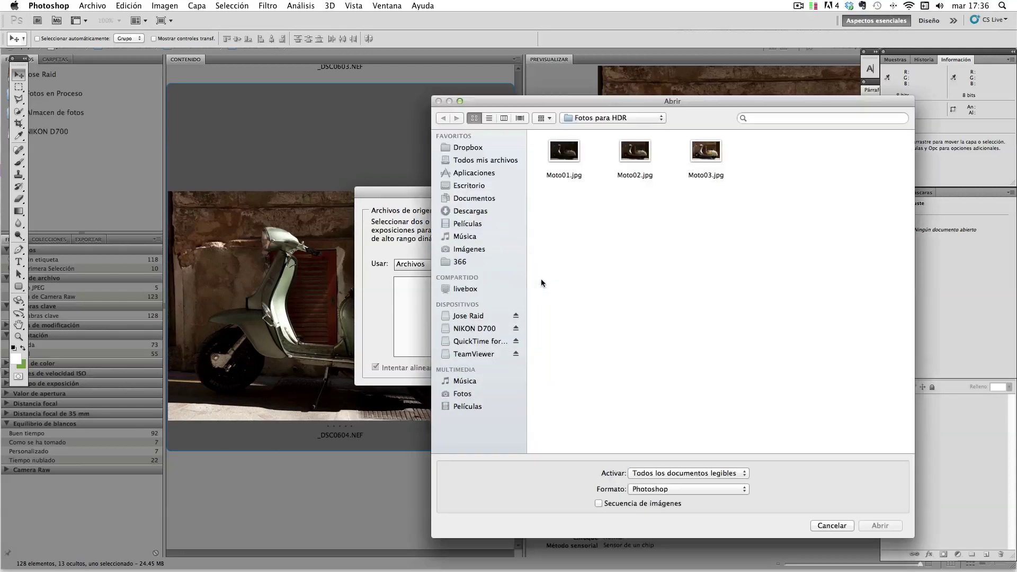
{"action": "left_click_drag", "start_coordinate": [558, 195], "coordinate": [705, 154]}
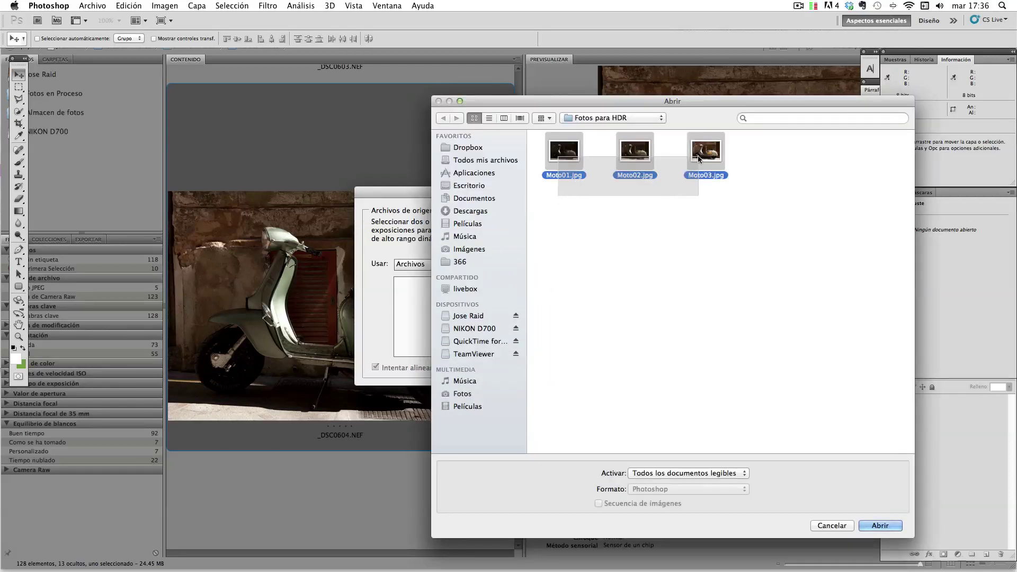
{"action": "left_click", "coordinate": [880, 526]}
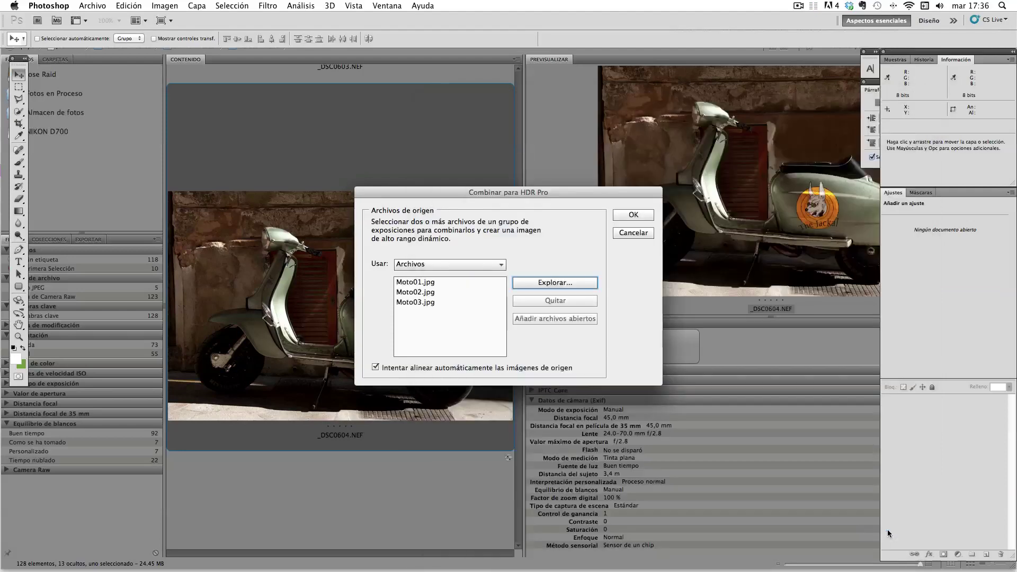
{"action": "left_click", "coordinate": [626, 216]}
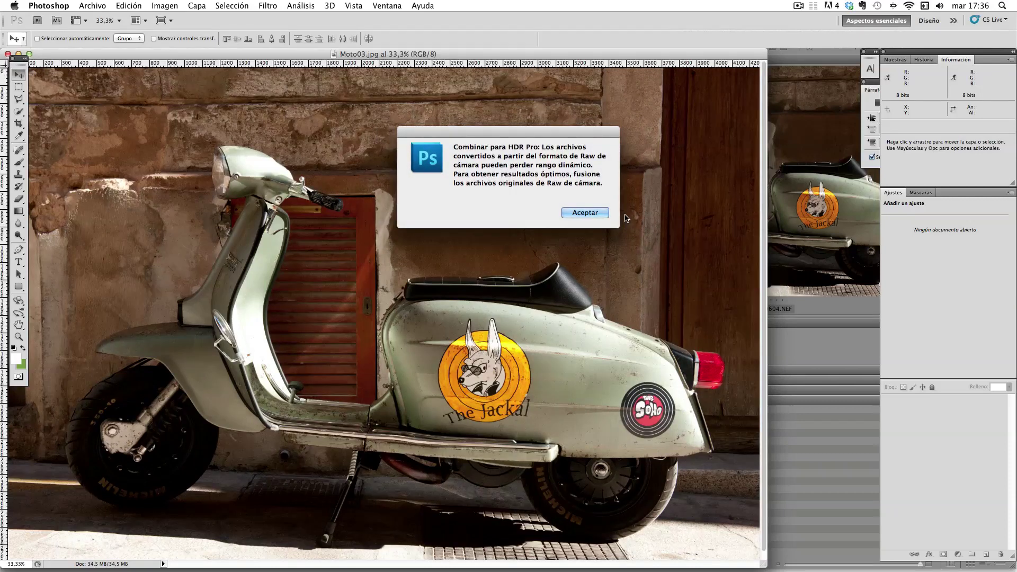
- Dismiss the raw-conversion and different-camera warnings and switch to manual EV entry
{"action": "left_click", "coordinate": [598, 216]}
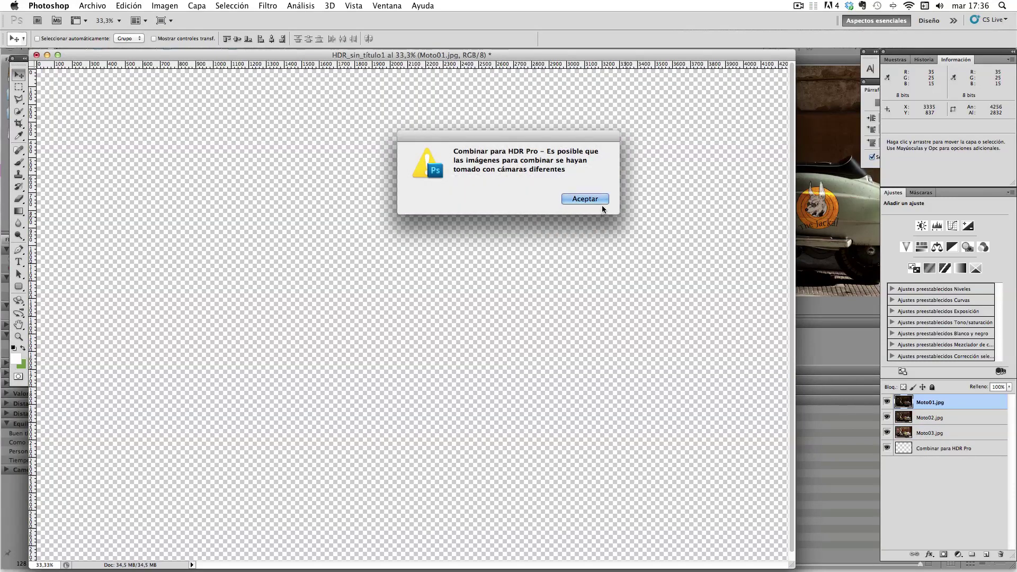
{"action": "left_click", "coordinate": [592, 198]}
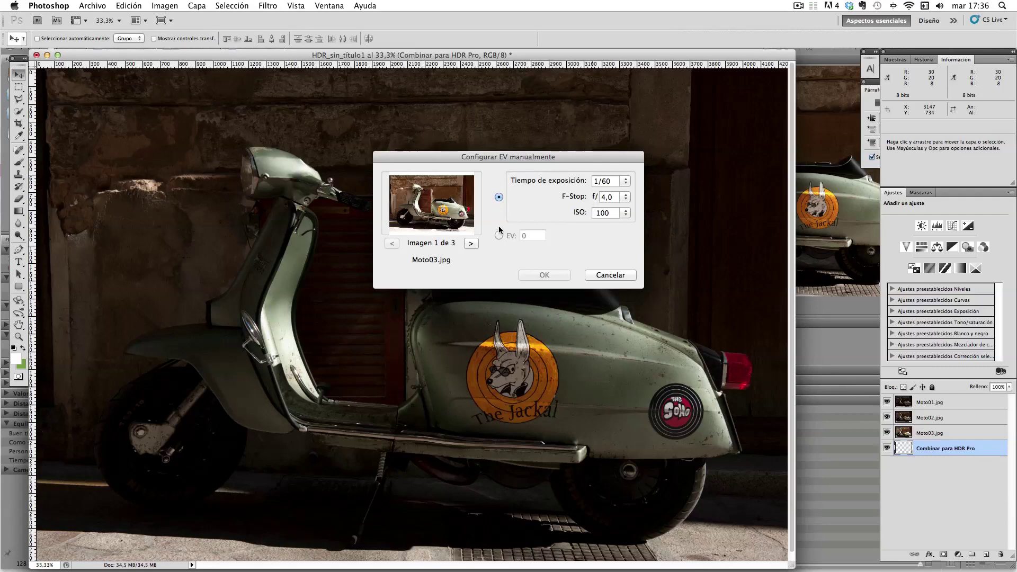
{"action": "left_click", "coordinate": [469, 245]}
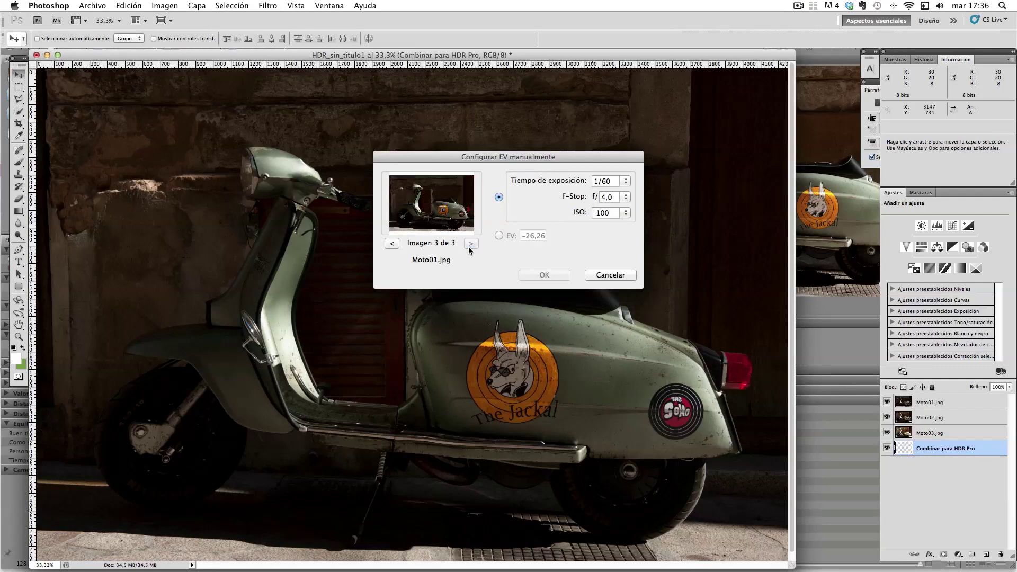
{"action": "left_click", "coordinate": [500, 235]}
{"action": "left_click", "coordinate": [531, 236]}
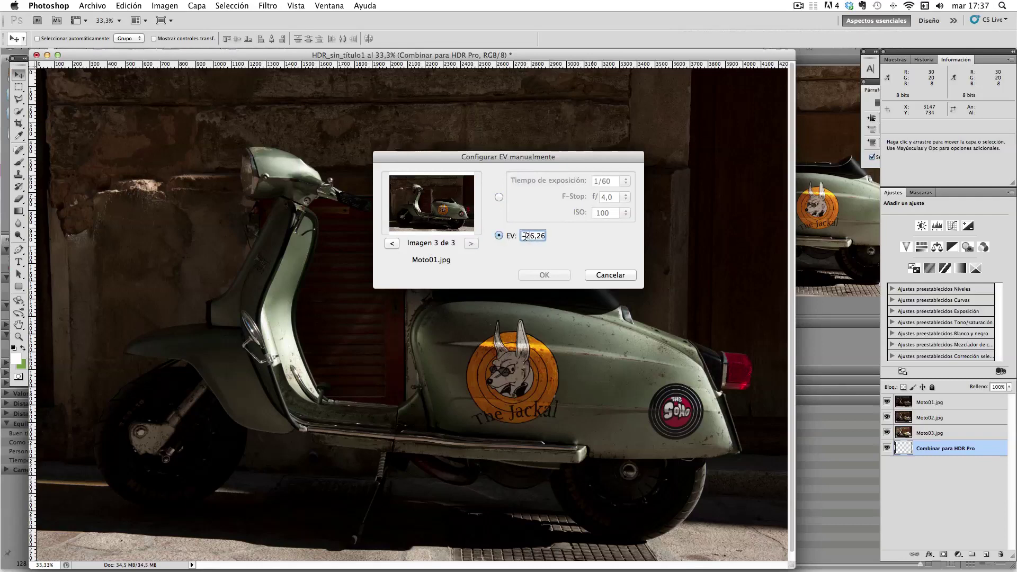
- Assign EV +1 to Moto03 and −1 to Moto01, then accept the manual EV values
{"action": "triple_click", "coordinate": [524, 237]}
{"action": "left_click", "coordinate": [398, 246]}
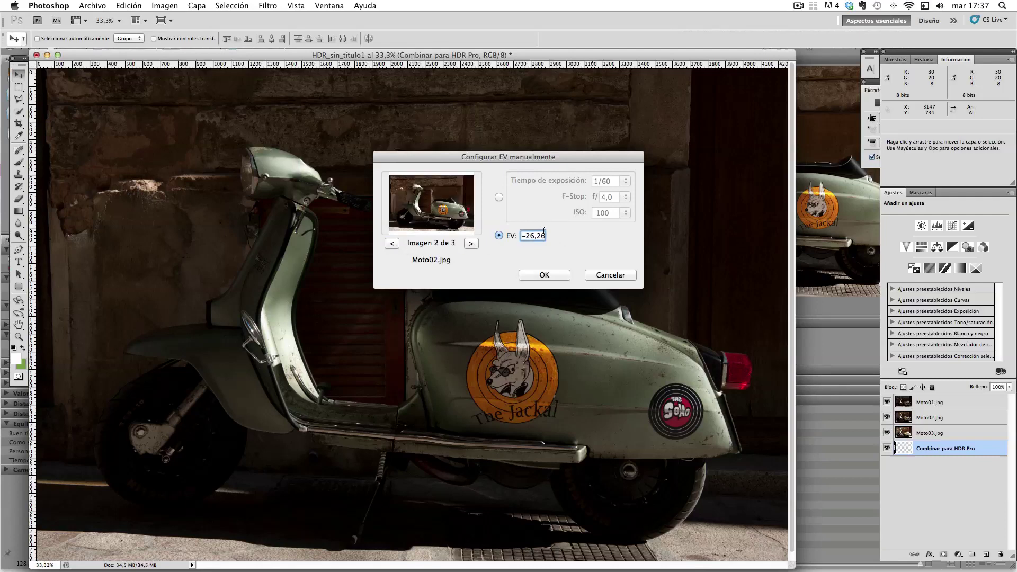
{"action": "triple_click", "coordinate": [524, 237]}
{"action": "left_click", "coordinate": [392, 244]}
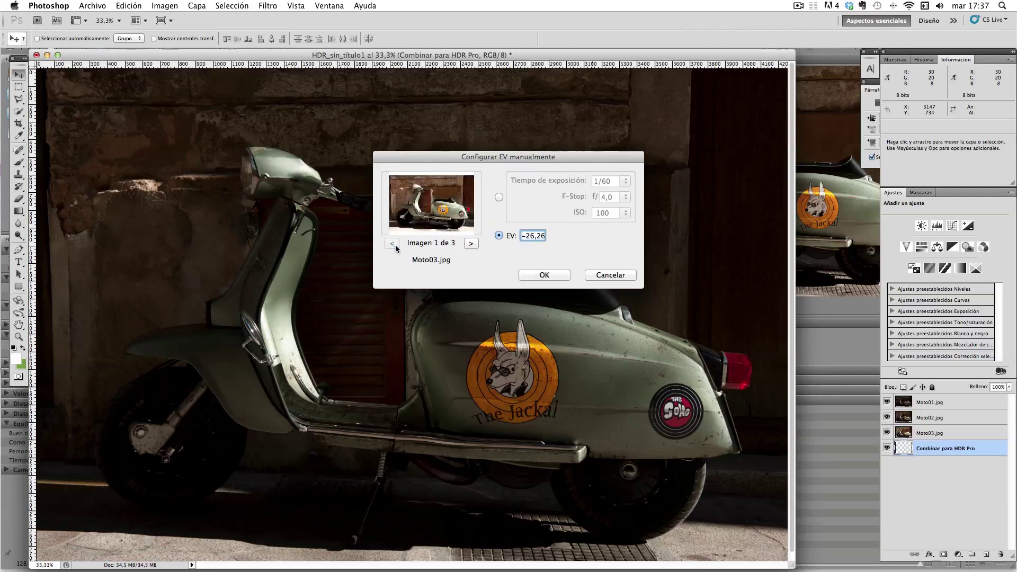
{"action": "triple_click", "coordinate": [524, 237]}
{"action": "type", "text": "1"}
{"action": "left_click", "coordinate": [568, 241]}
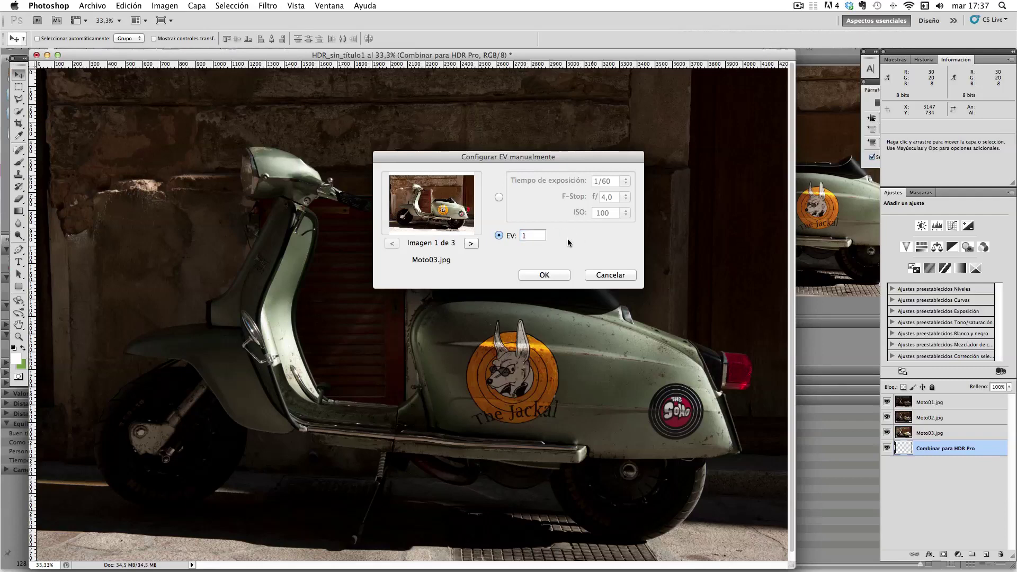
{"action": "left_click", "coordinate": [471, 243]}
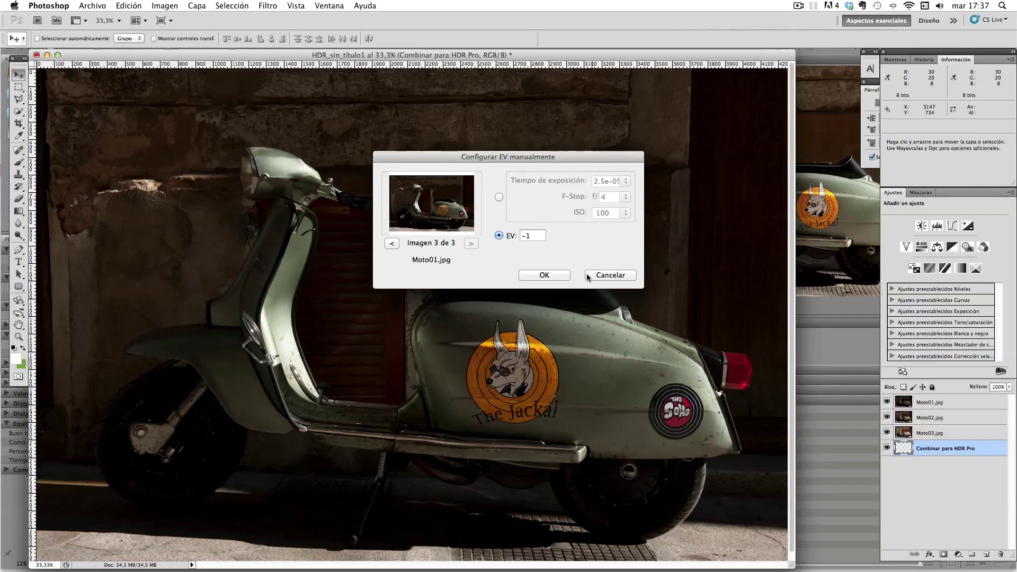
{"action": "left_click", "coordinate": [527, 275]}
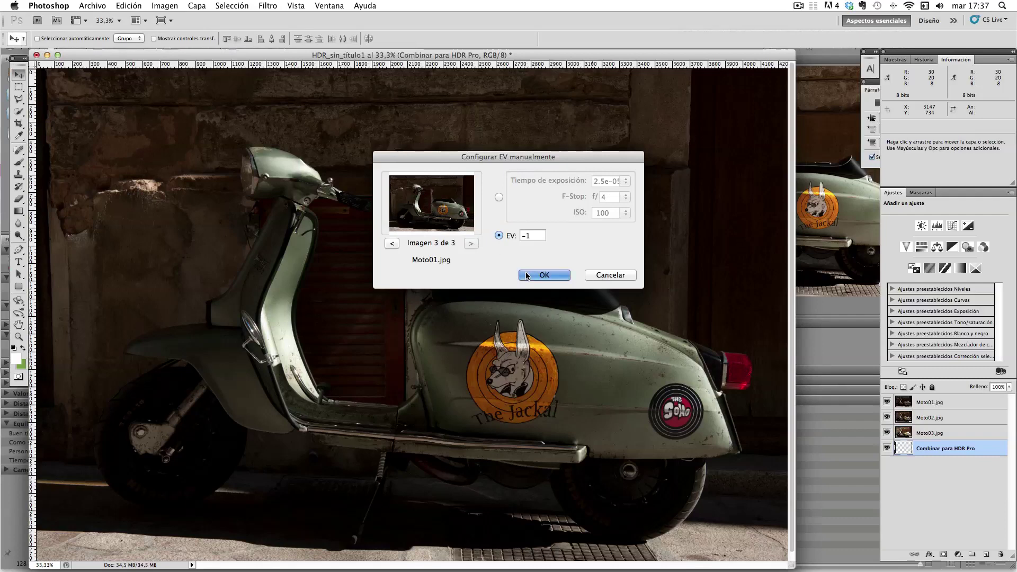
{"action": "left_click", "coordinate": [527, 275]}
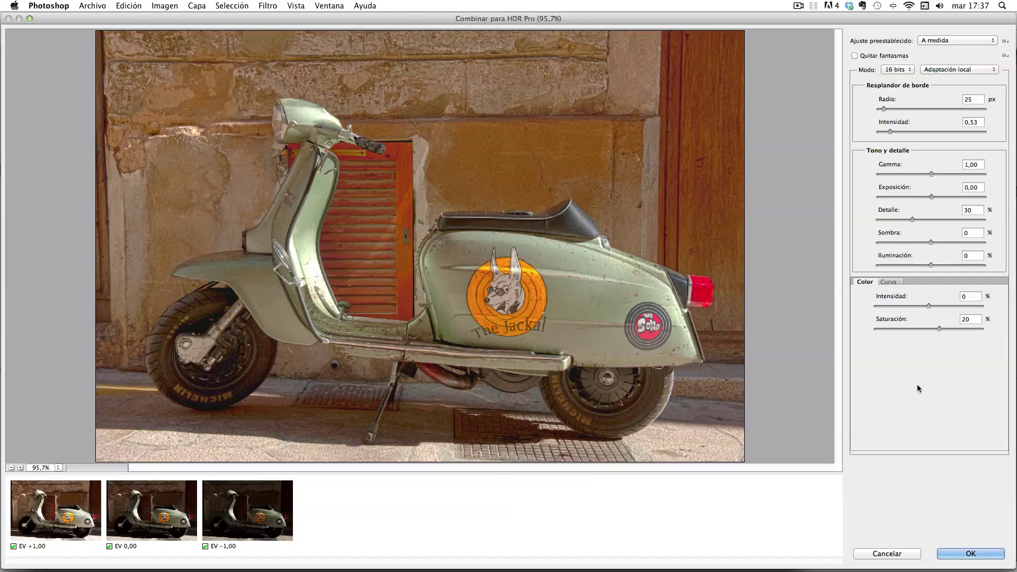
- Create the merged scooter as a 16-bit image using Adaptación local tone mapping
{"action": "left_click", "coordinate": [961, 553]}
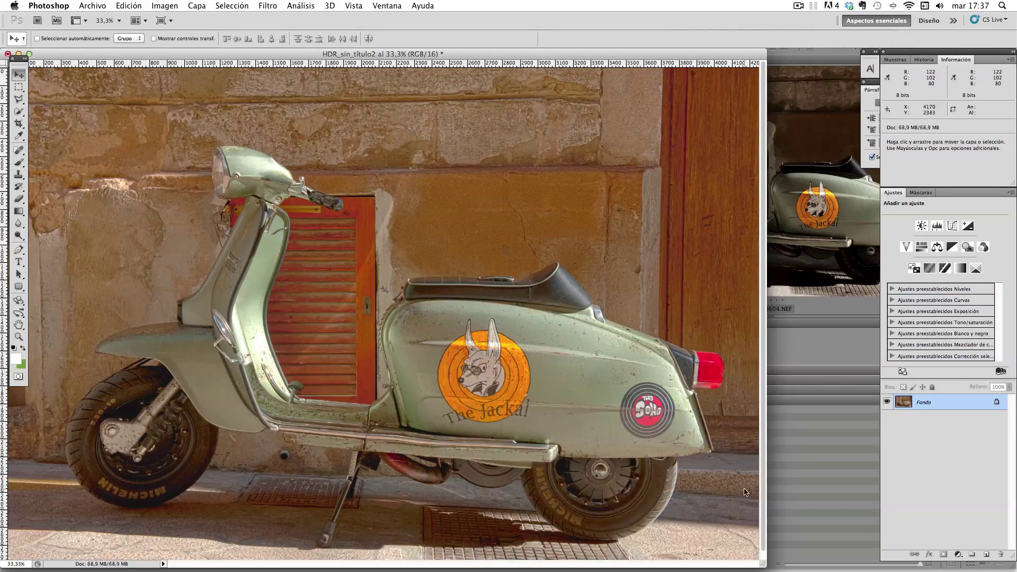
{"action": "left_click", "coordinate": [958, 555]}
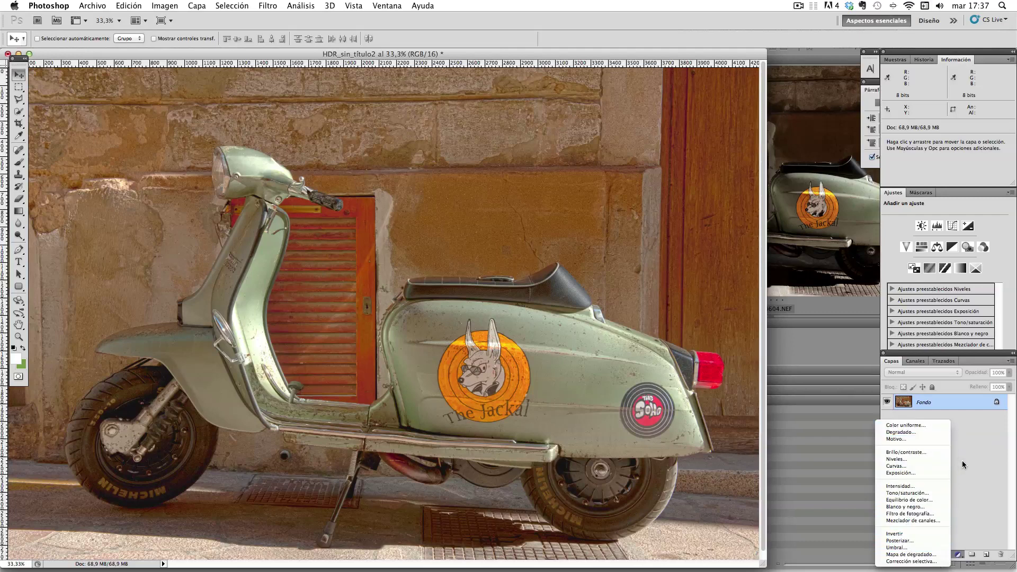
{"action": "left_click", "coordinate": [978, 468]}
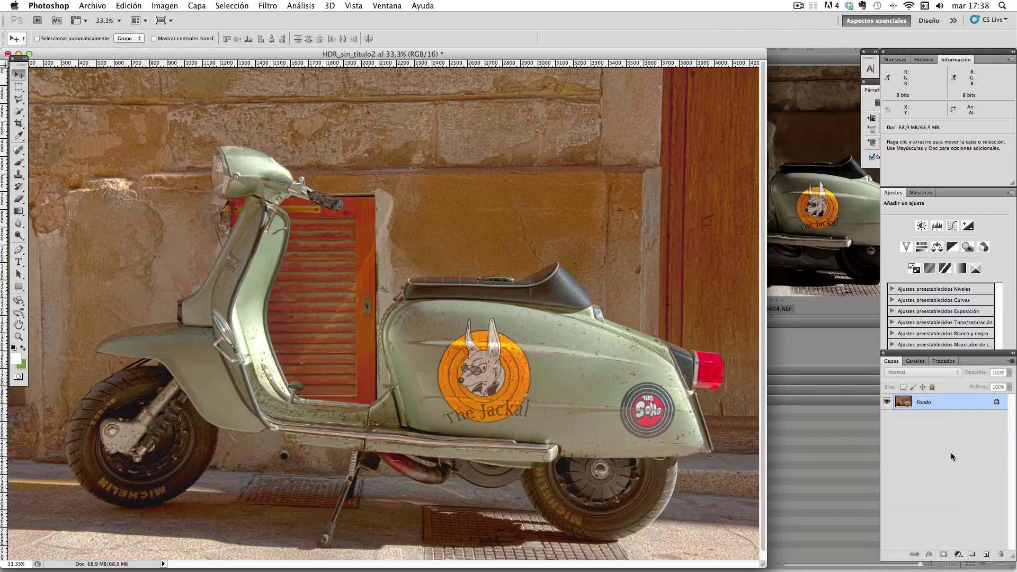